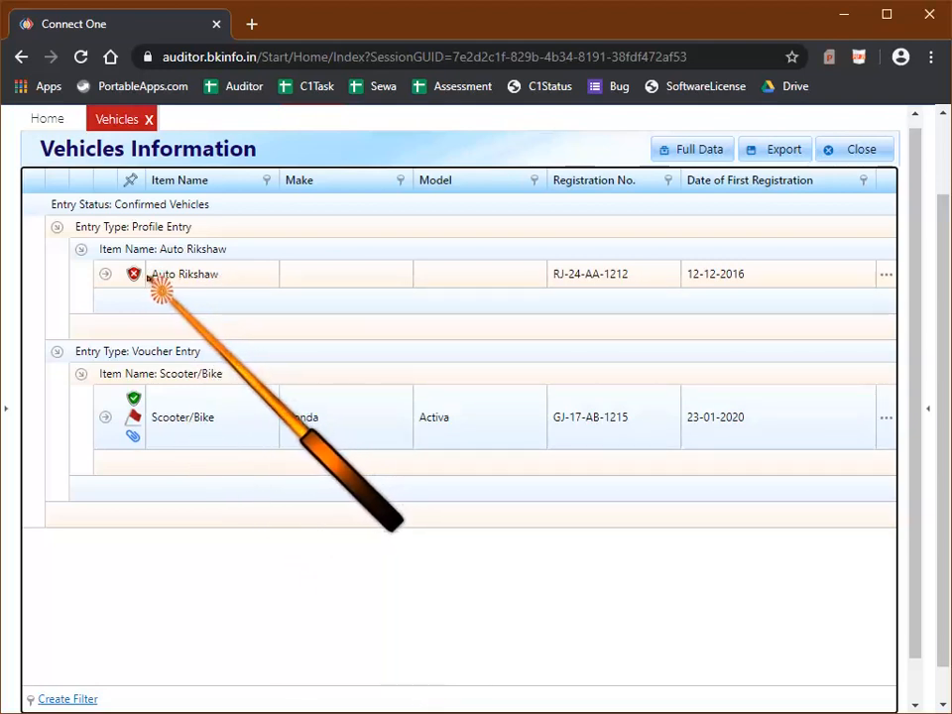
- Start an attachment for the Auto Rikshaw's Registration Certificate (RC), Smart Card and choose Check-icon.png as its document
mouse_move(134, 281)
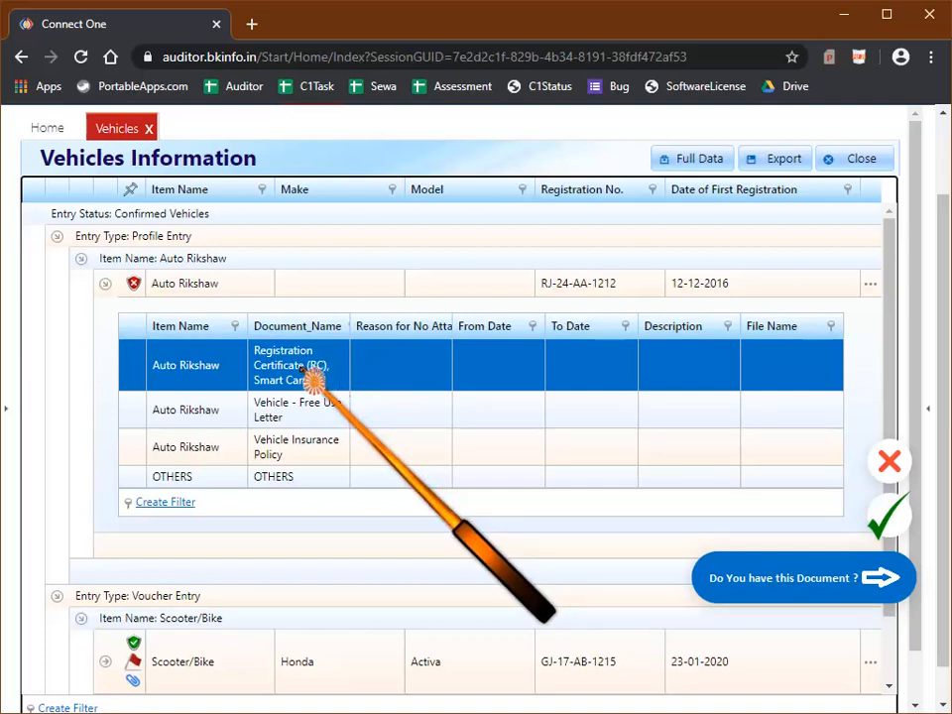
scroll(310, 380, down, 1)
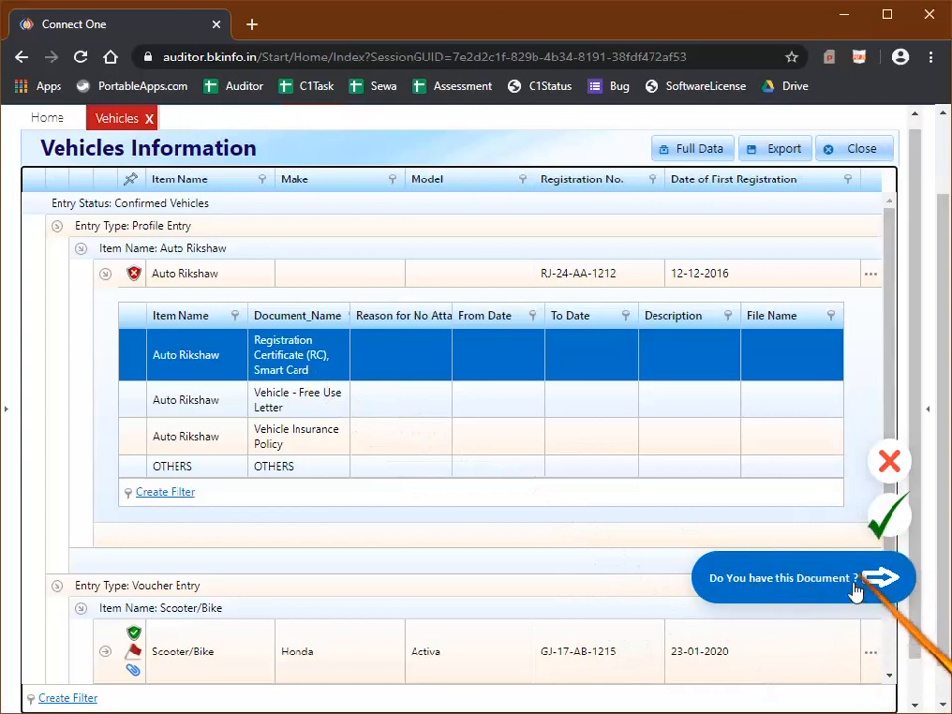
click(886, 524)
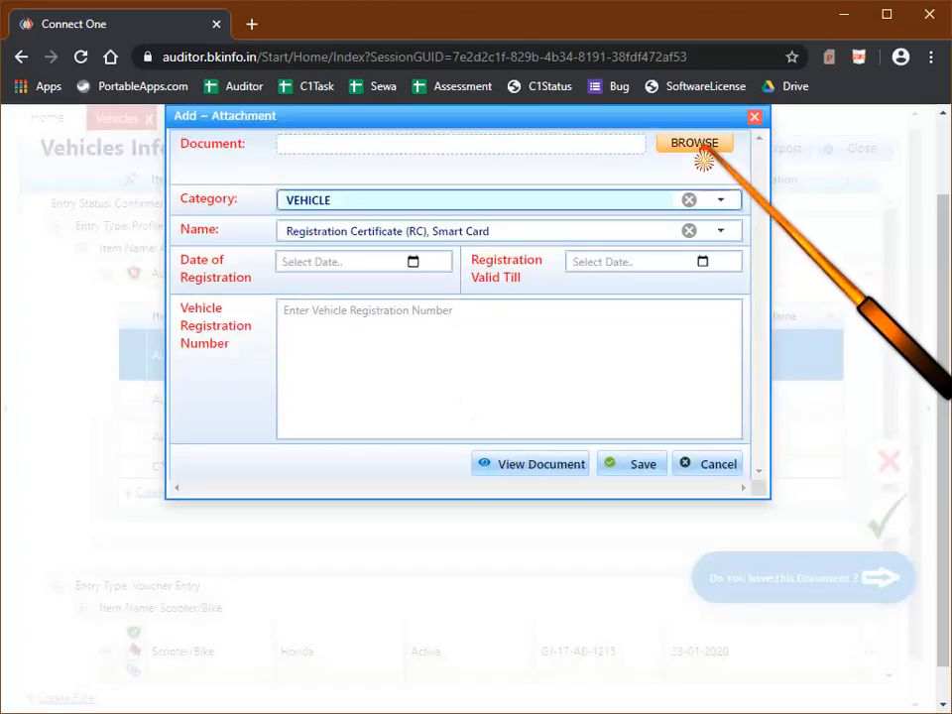
click(695, 143)
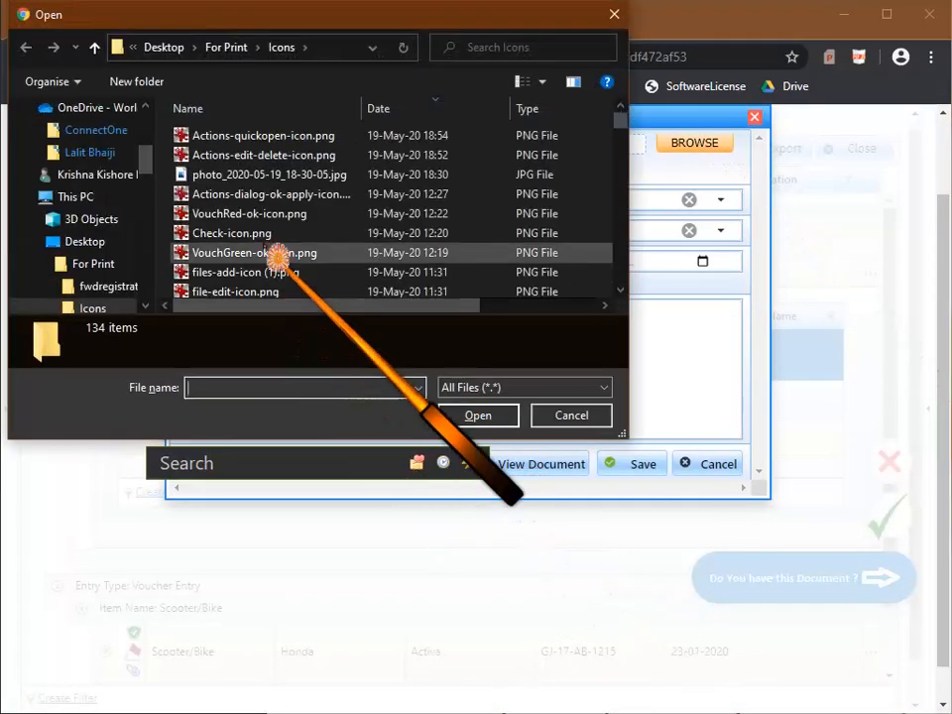
click(231, 232)
click(480, 416)
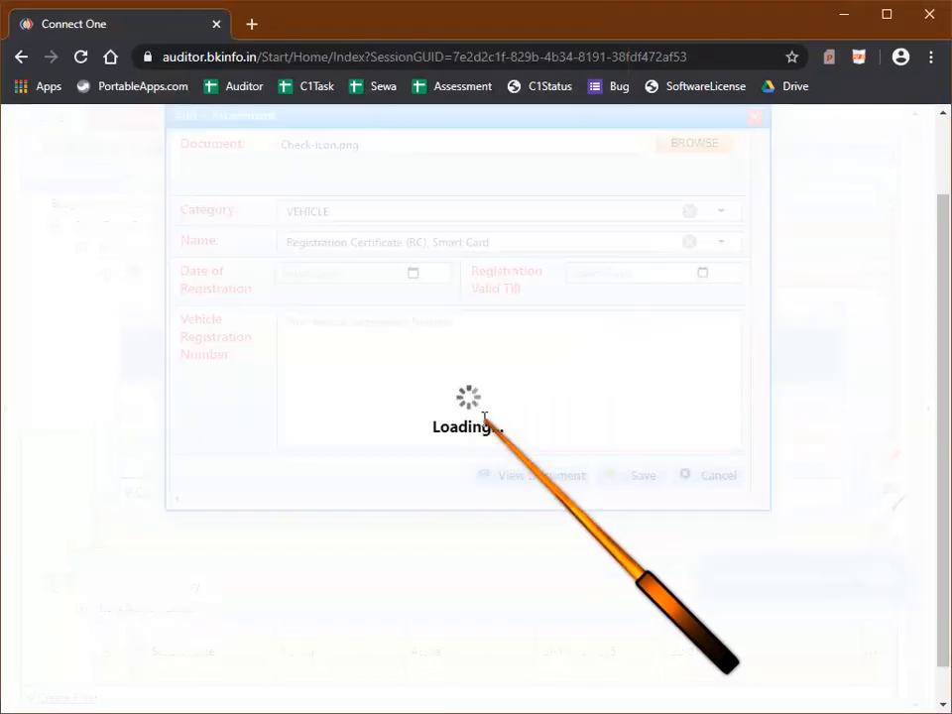
- Set the registration dates to 01-May-2015 through 01-May-2030, enter the vehicle registration number, and save the attachment
click(413, 272)
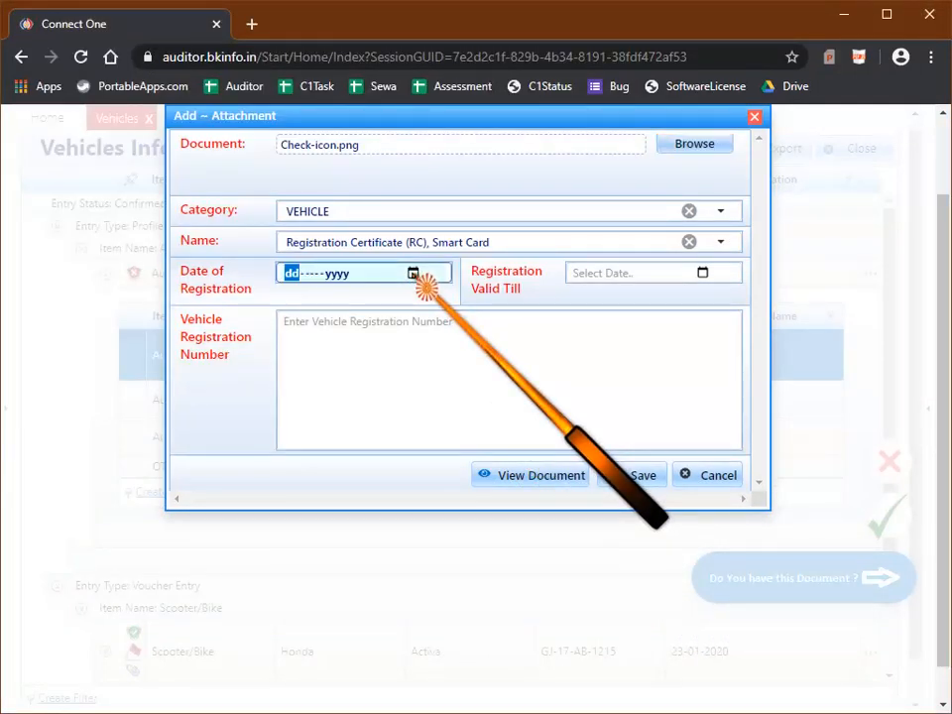
click(387, 327)
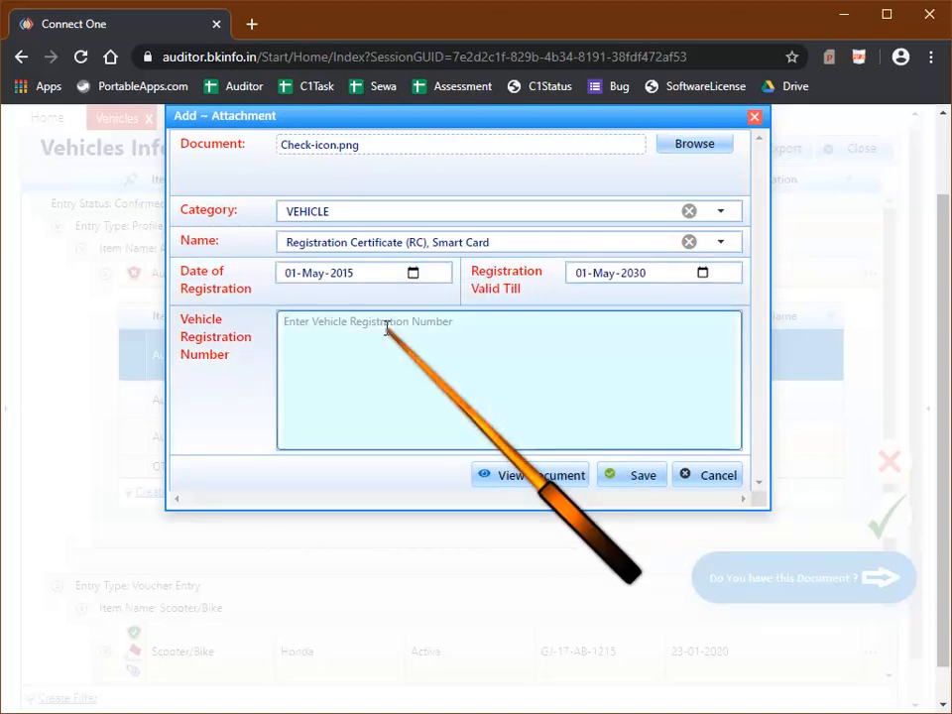
text(RJ 24 AA 2020)
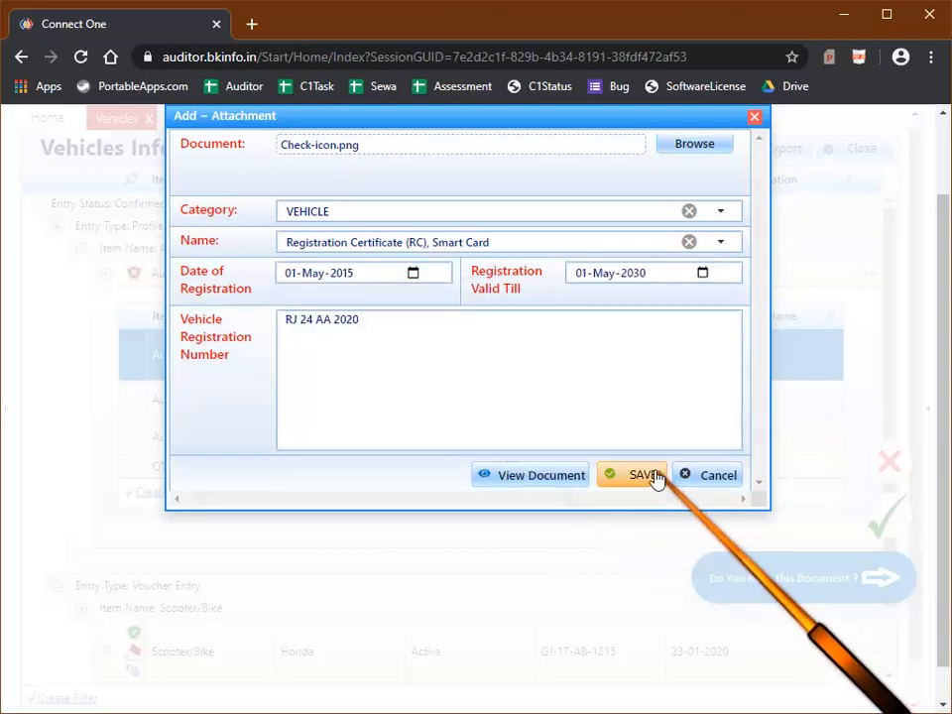
click(653, 478)
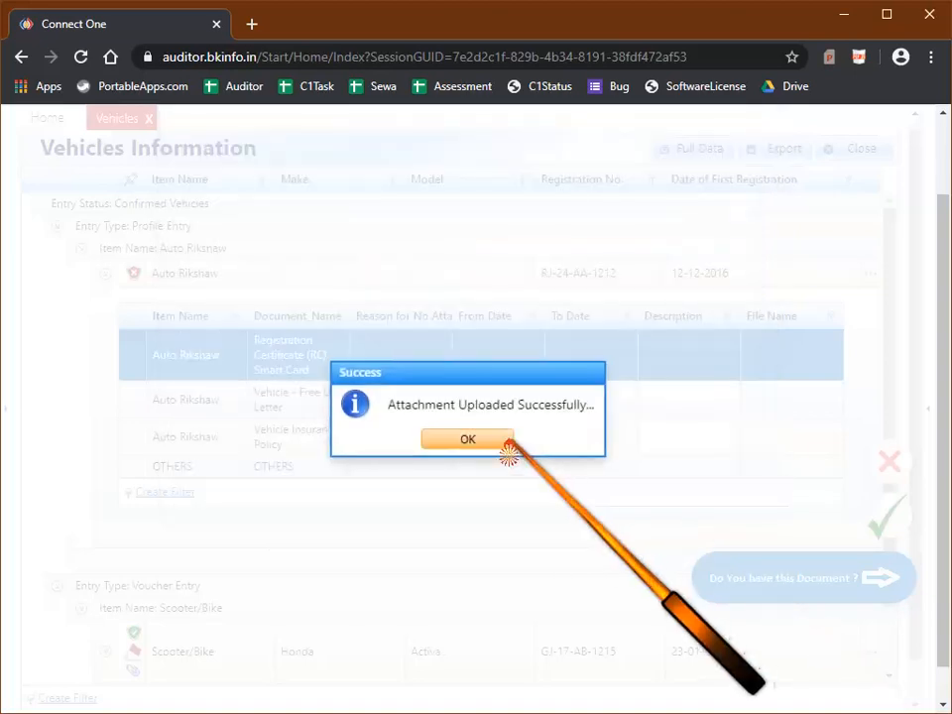
click(471, 441)
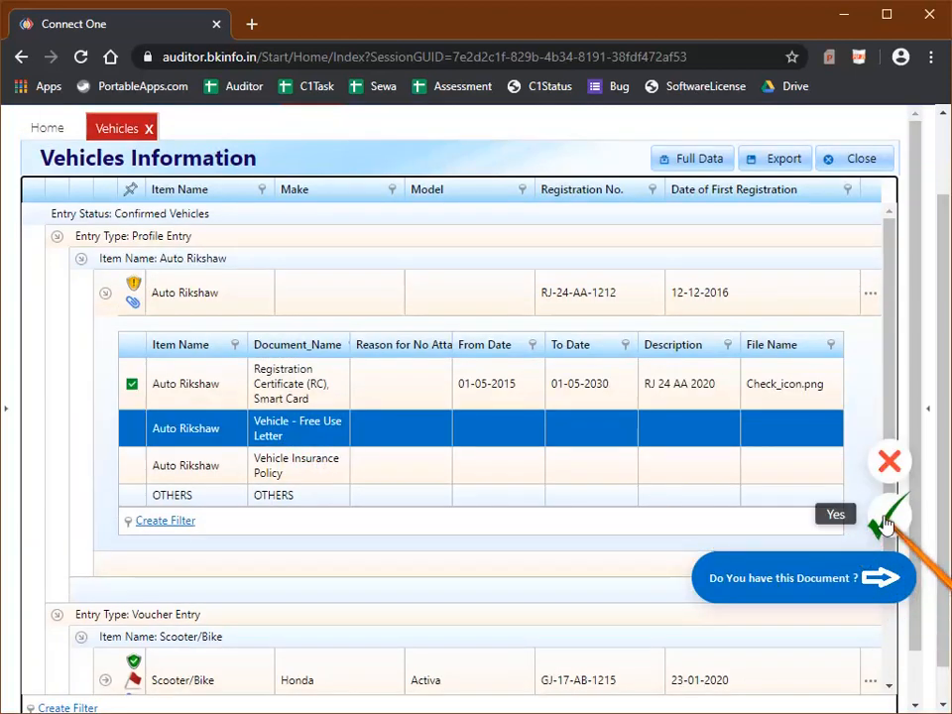
- Attach photo_2020-05-19_18-30-05.jpg as the Auto Rikshaw's Vehicle - Free Use Letter
click(886, 518)
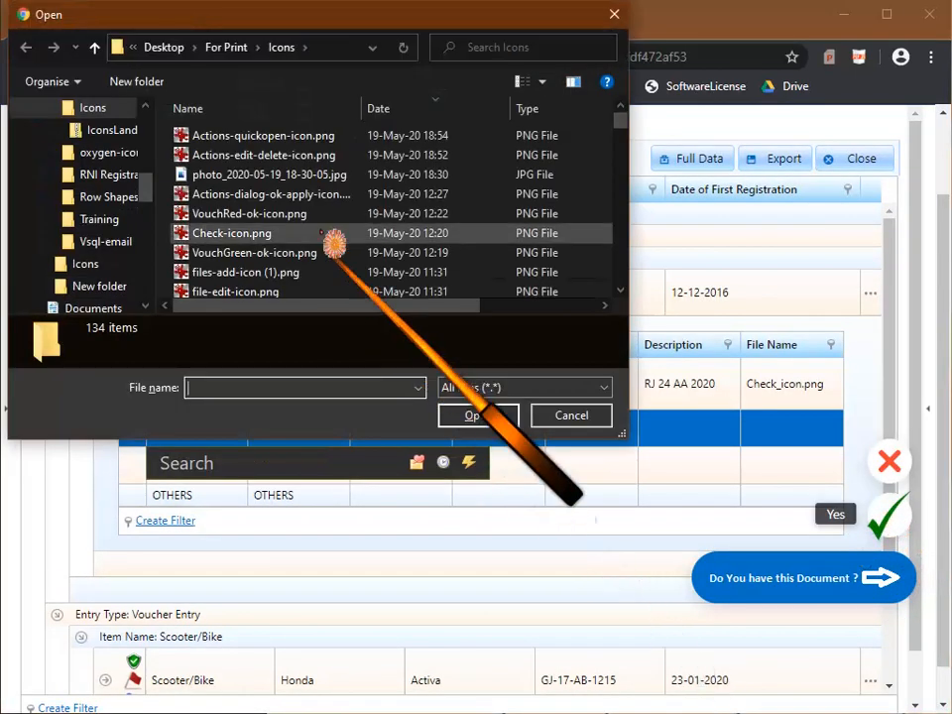
click(337, 174)
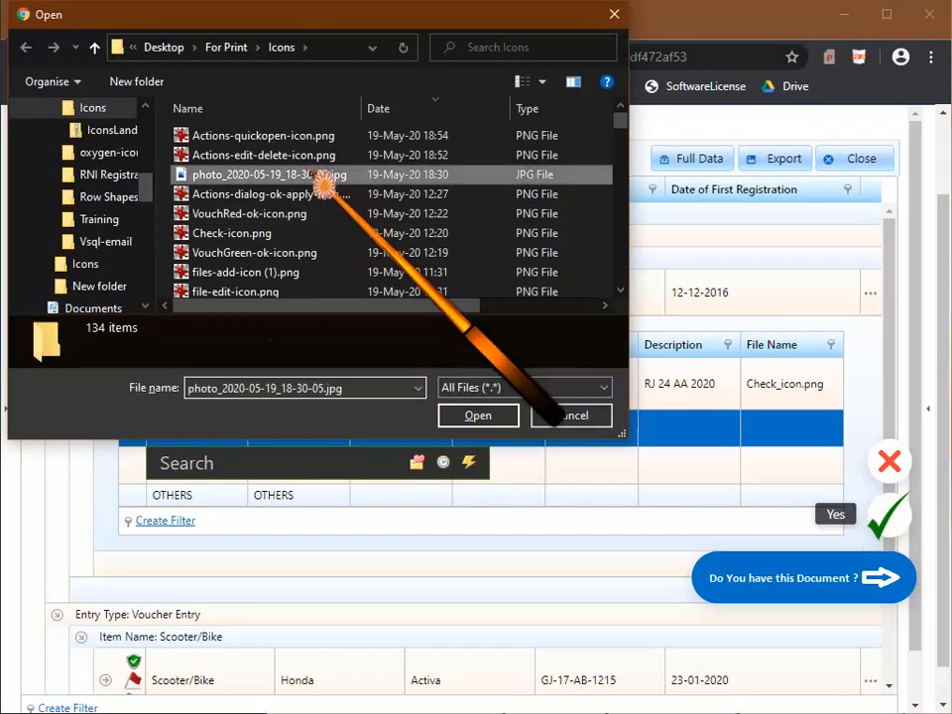
click(462, 425)
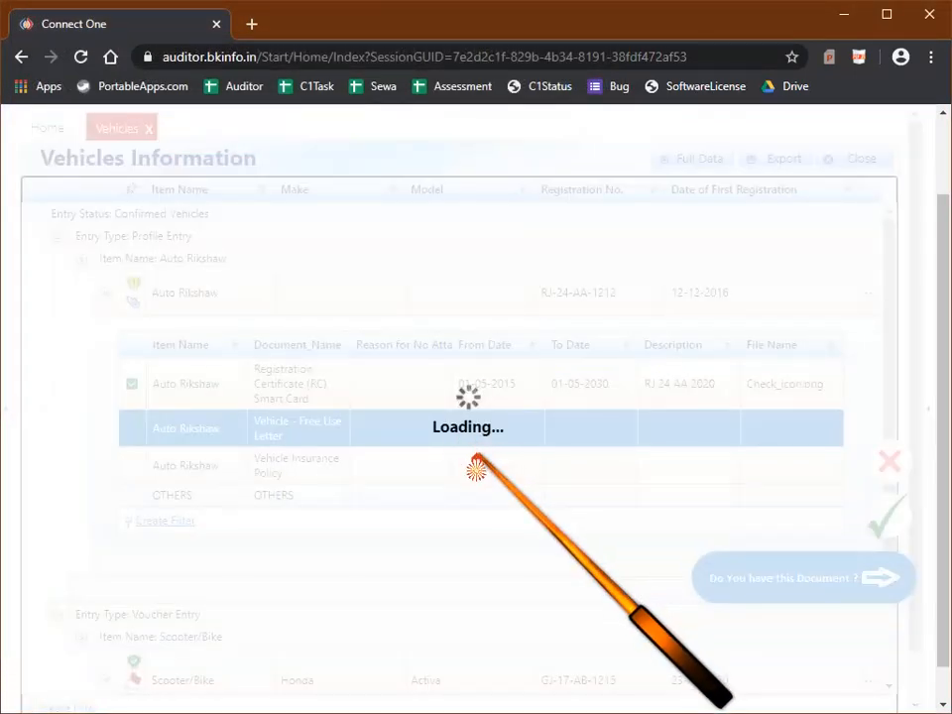
click(476, 444)
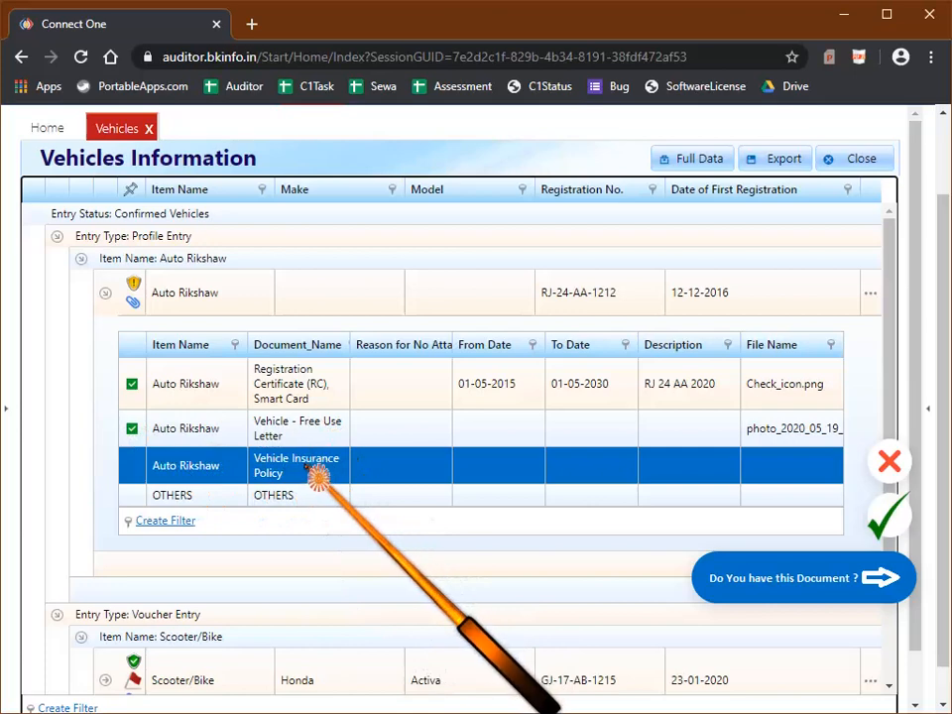
- Start an attachment for the Auto Rikshaw's Vehicle Insurance Policy and choose Actions-dialog-ok-apply-icon.png as its document
click(307, 466)
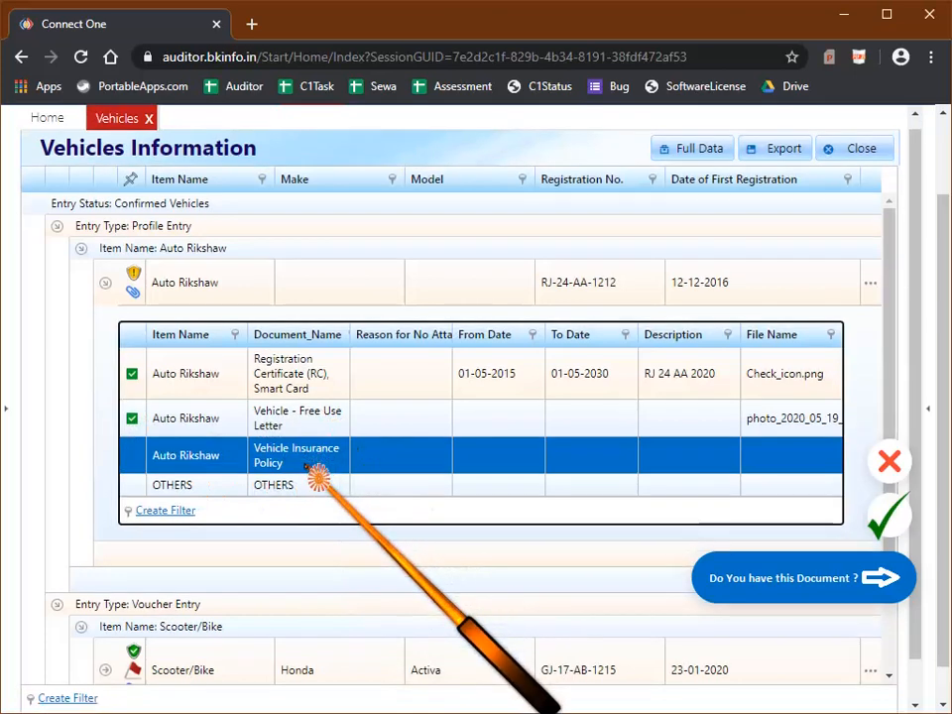
click(893, 512)
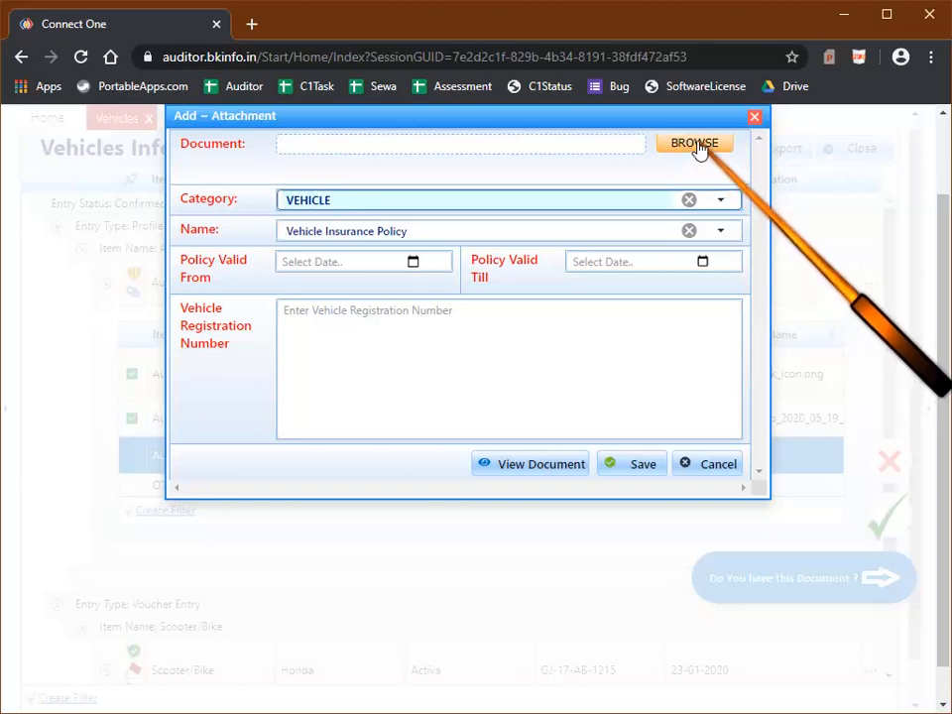
click(698, 145)
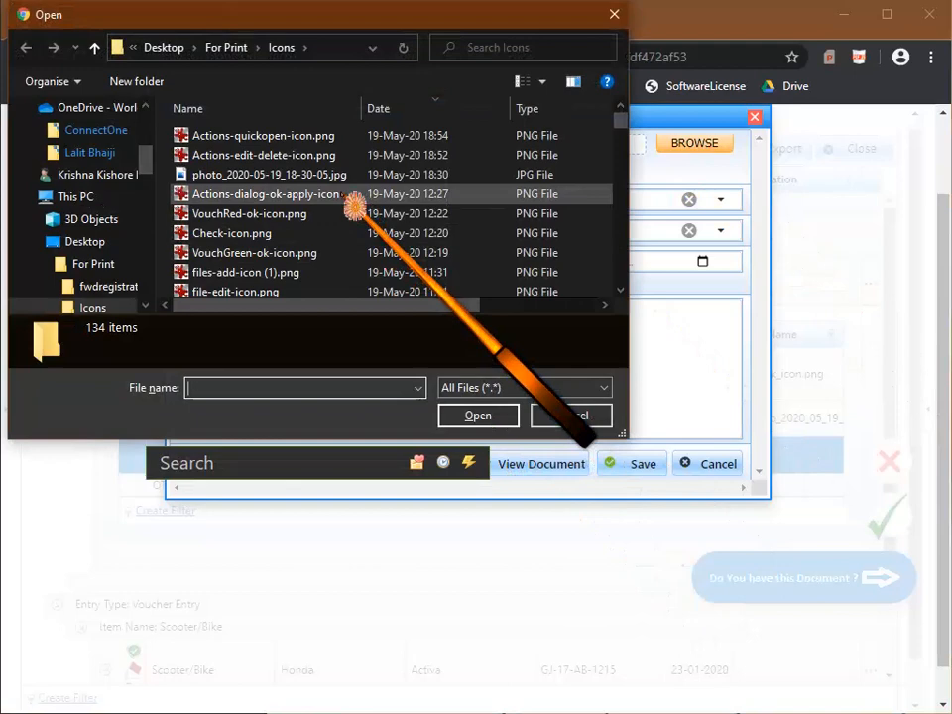
click(344, 195)
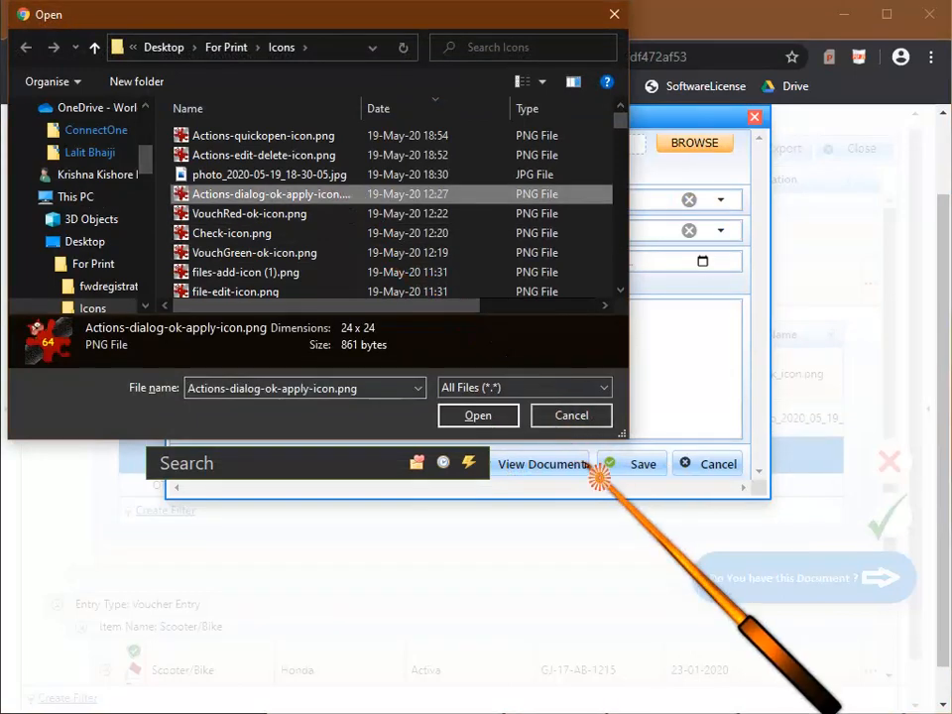
click(486, 415)
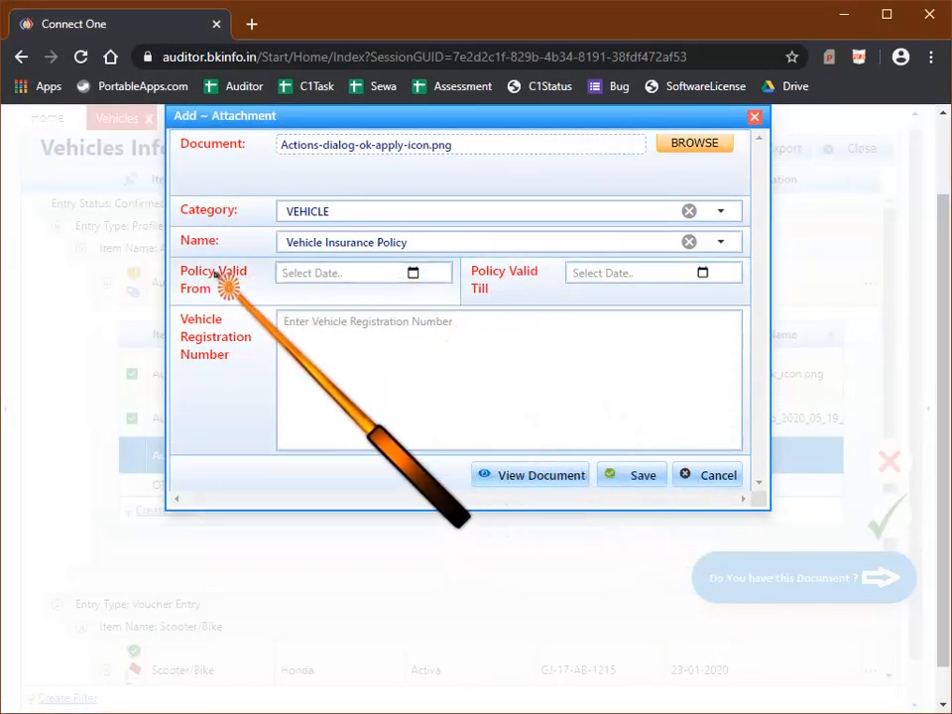
- Set the policy validity to 05-Feb-2019 through 04-May-2020, enter the vehicle registration number, and save the attachment
click(413, 273)
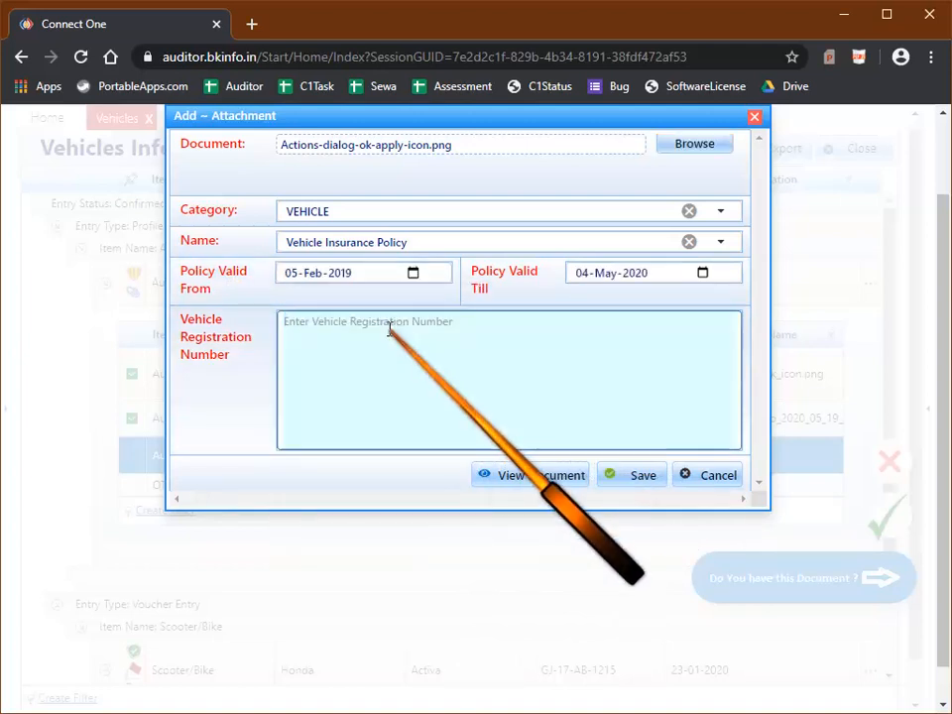
text(RJ 2)
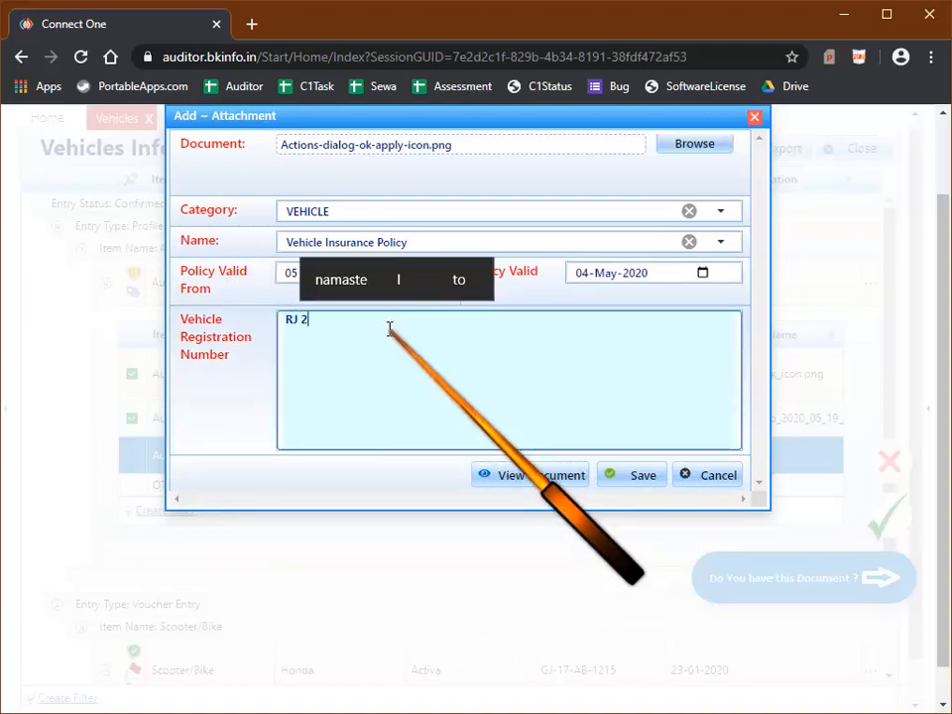
text(4 AA 1245)
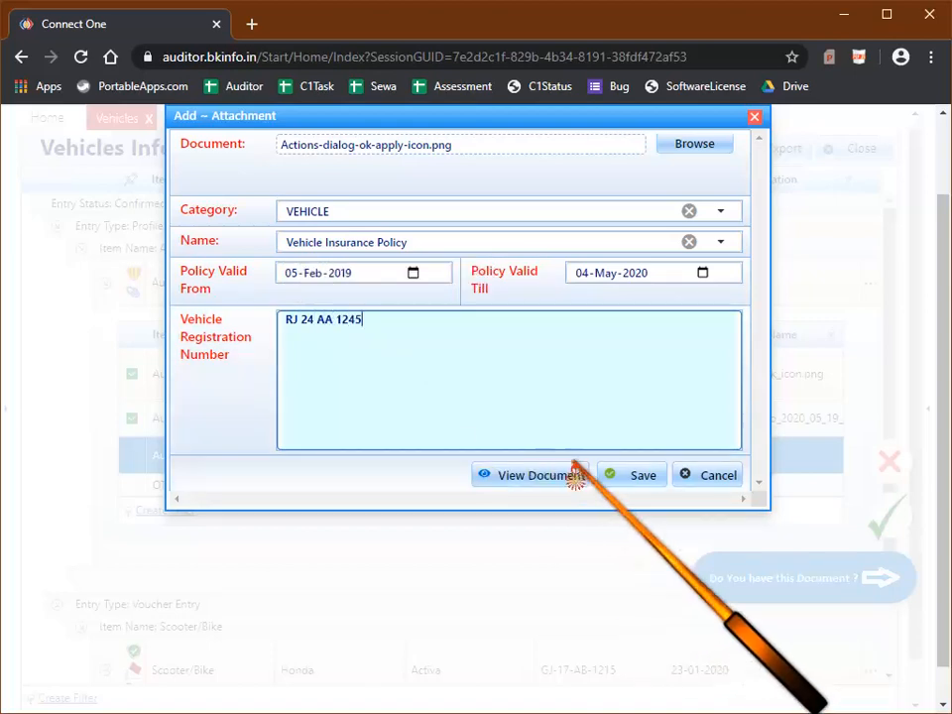
click(632, 476)
click(464, 439)
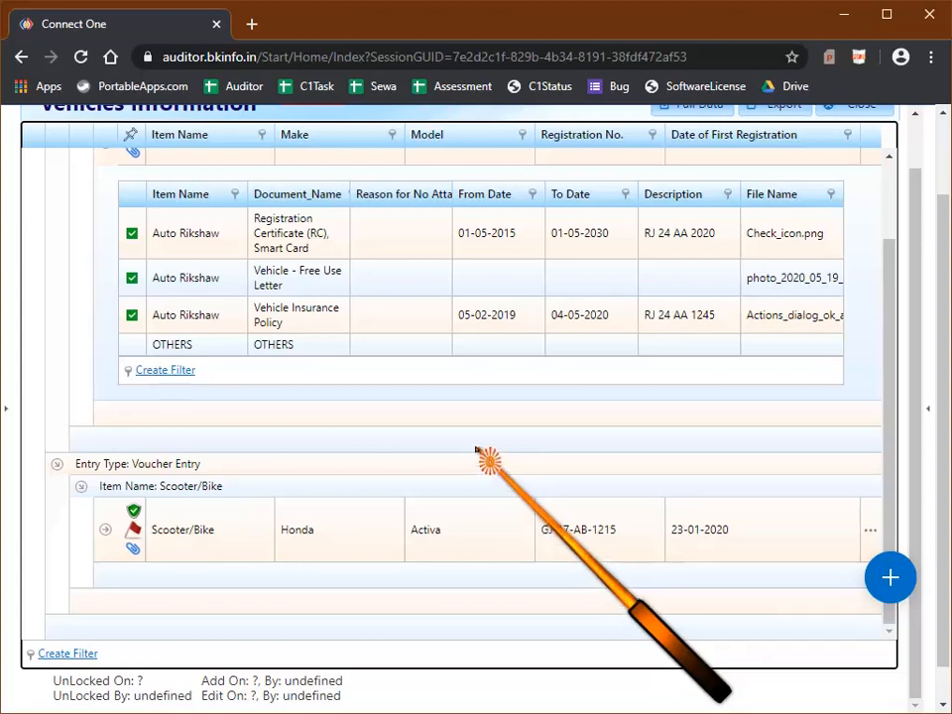
- Expand the Scooter/Bike voucher entry's document list and examine its flagged document for the rejection reason
scroll(475, 450, up, 2)
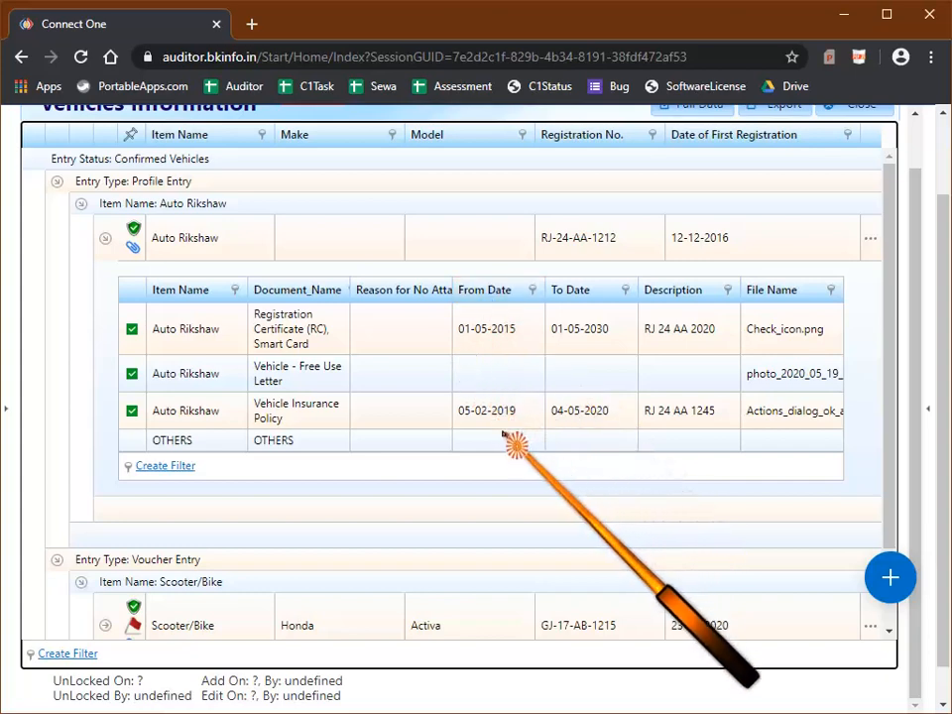
scroll(482, 498, down, 2)
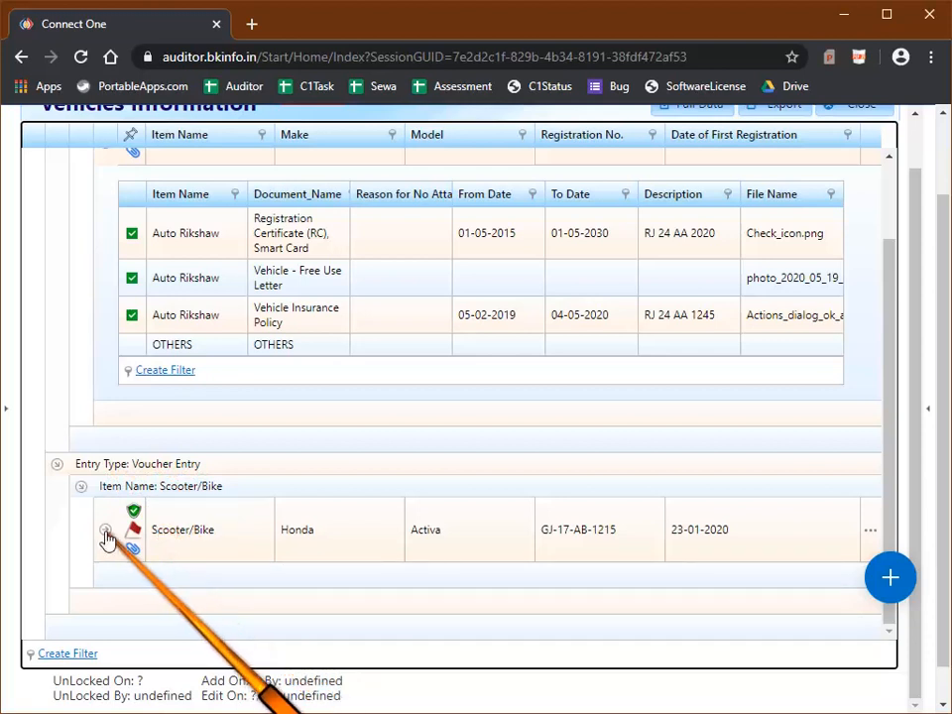
click(139, 551)
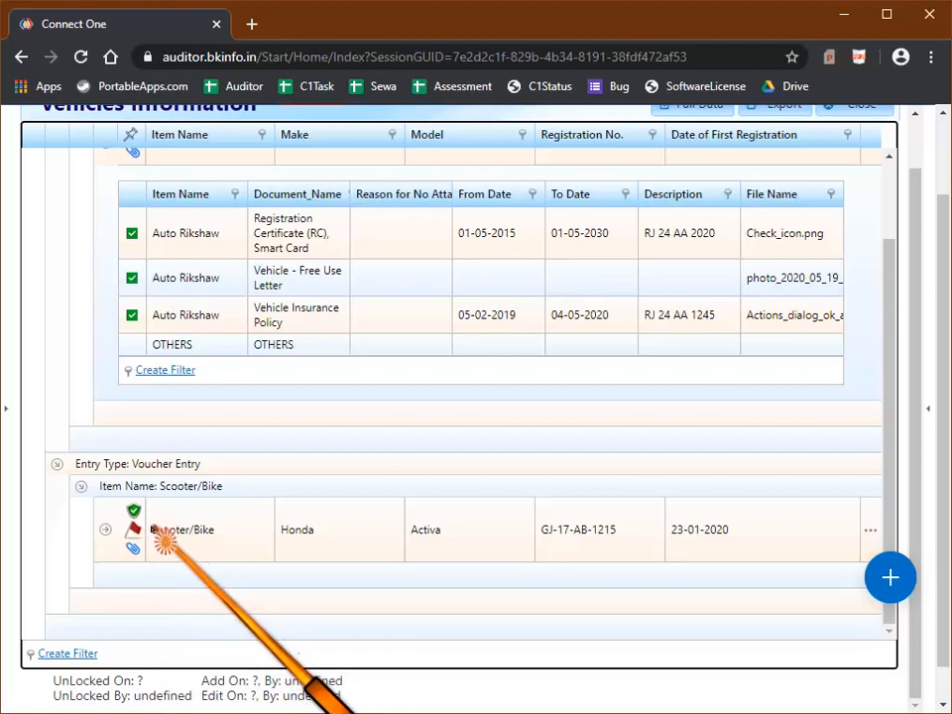
mouse_move(141, 533)
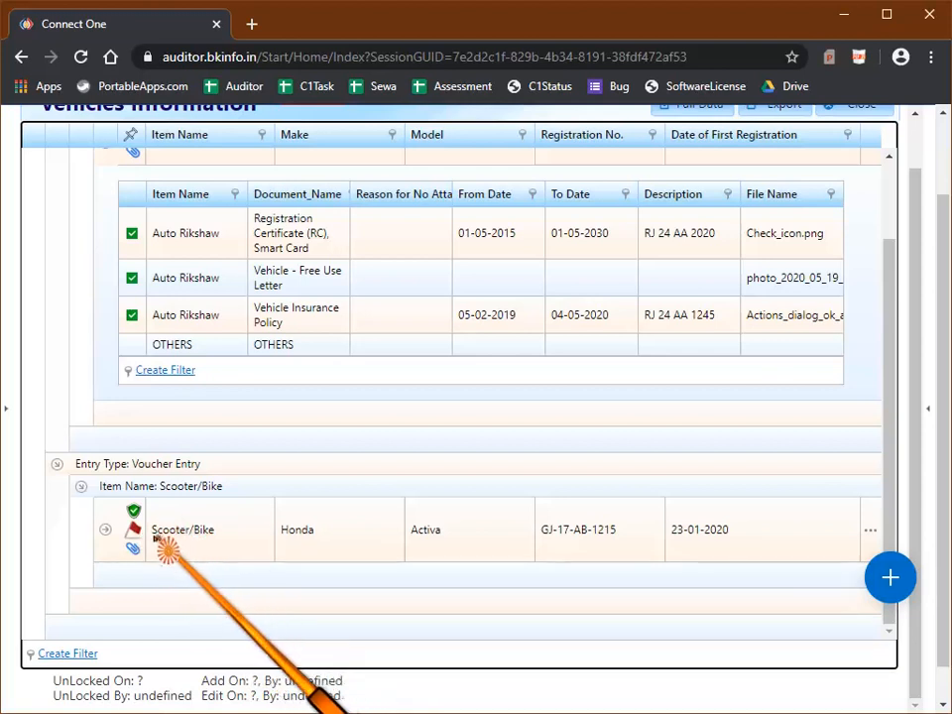
click(466, 512)
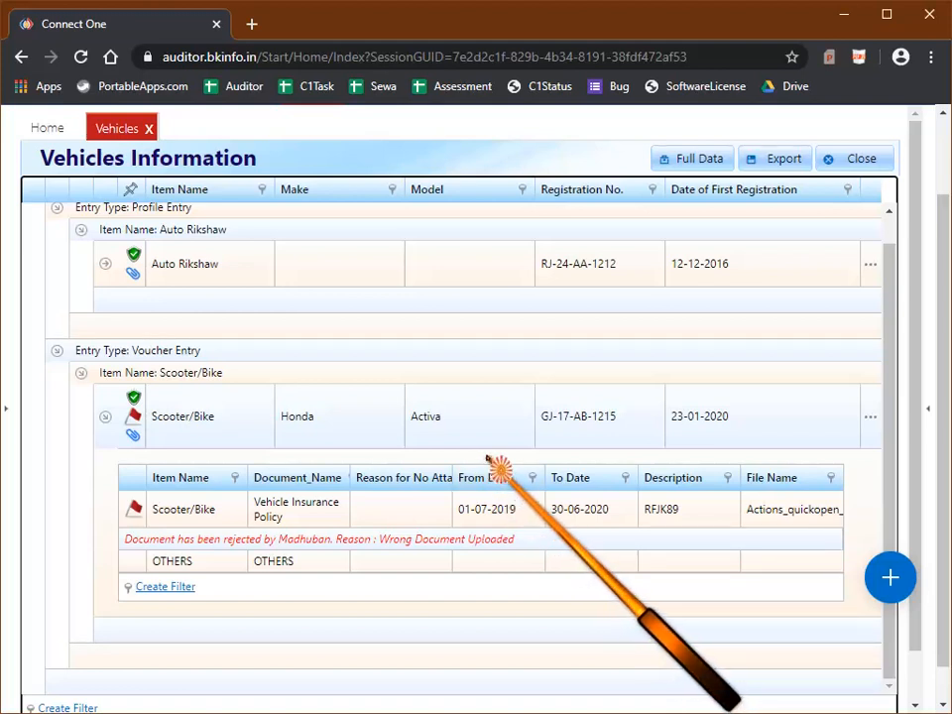
click(511, 504)
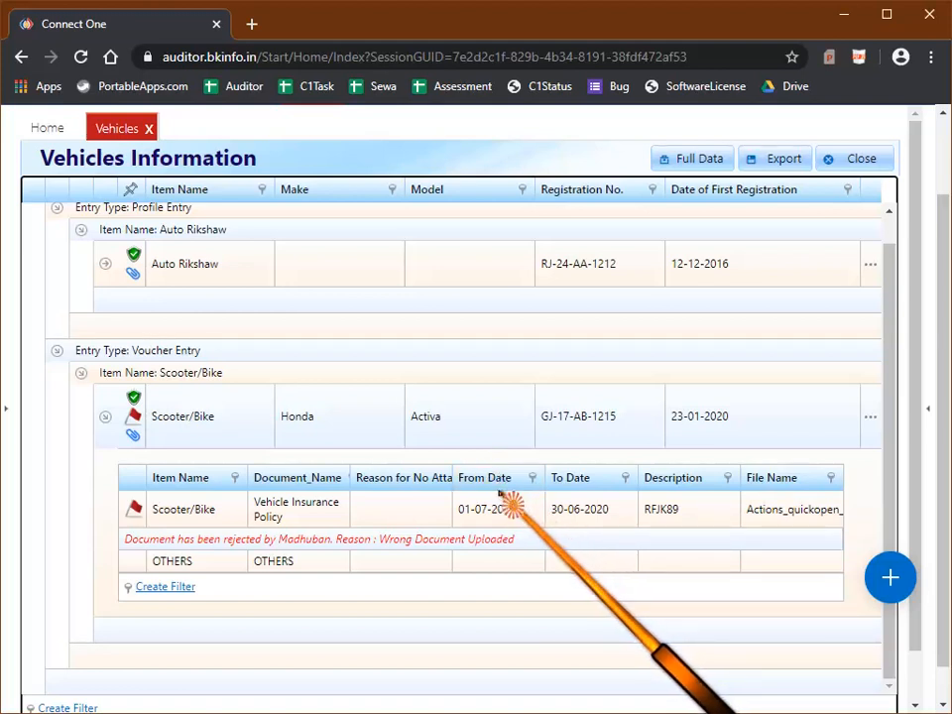
click(260, 518)
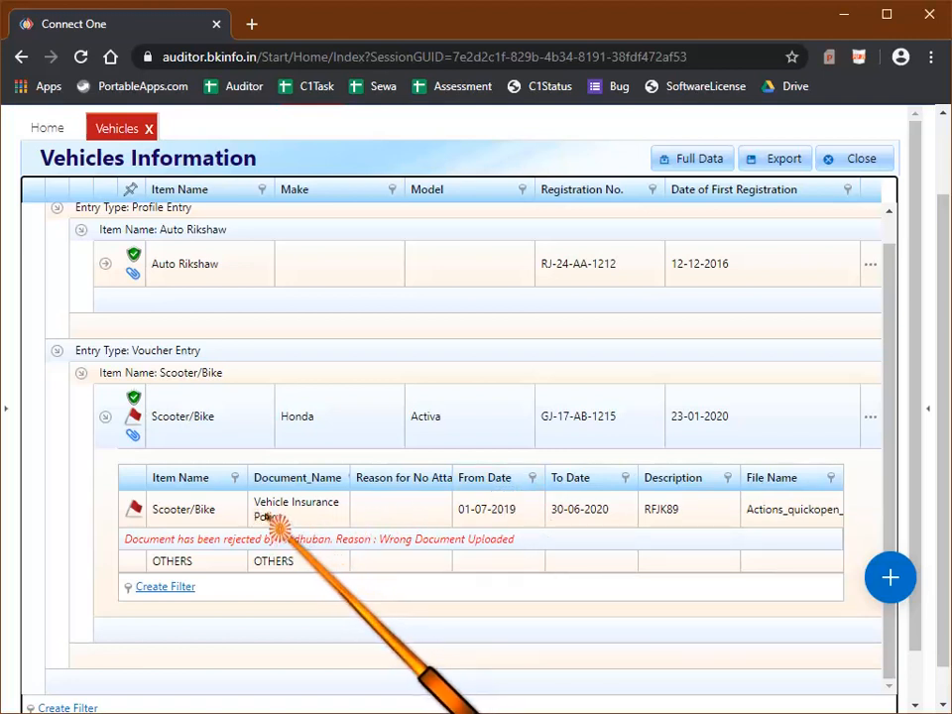
- Replace the Scooter/Bike's rejected Vehicle Insurance Policy file with photo_2020-05-19_18-30-05.jpg and save the edited attachment
double_click(266, 509)
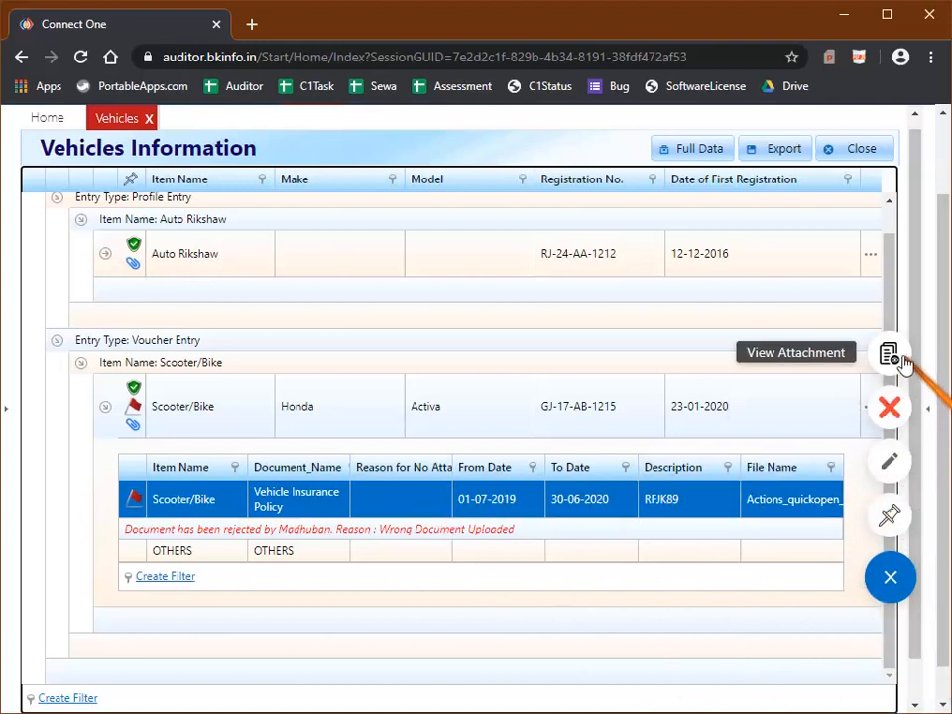
click(891, 465)
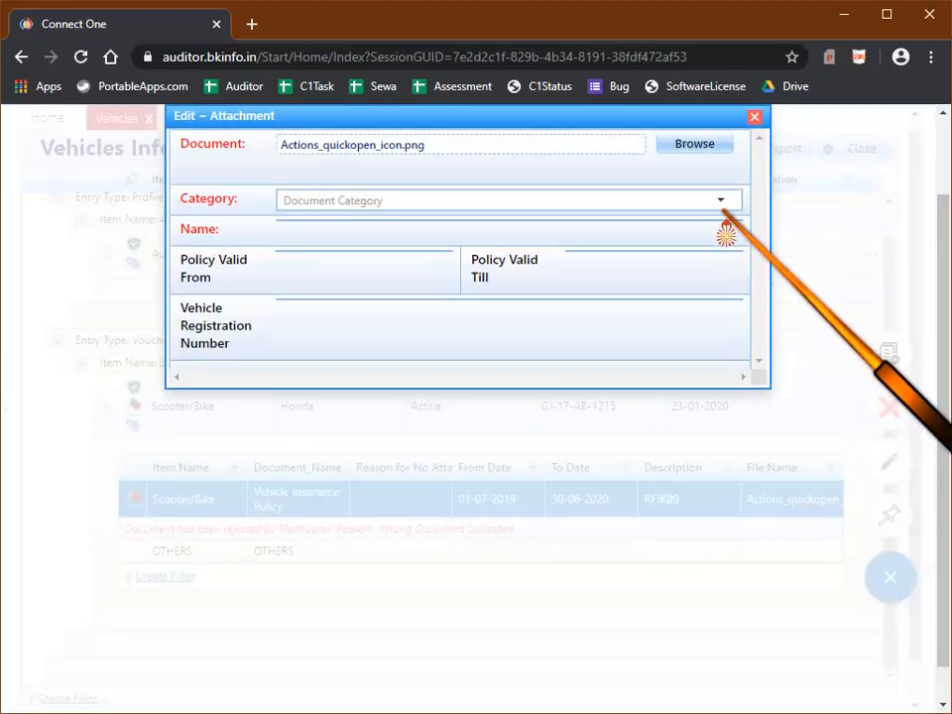
click(699, 150)
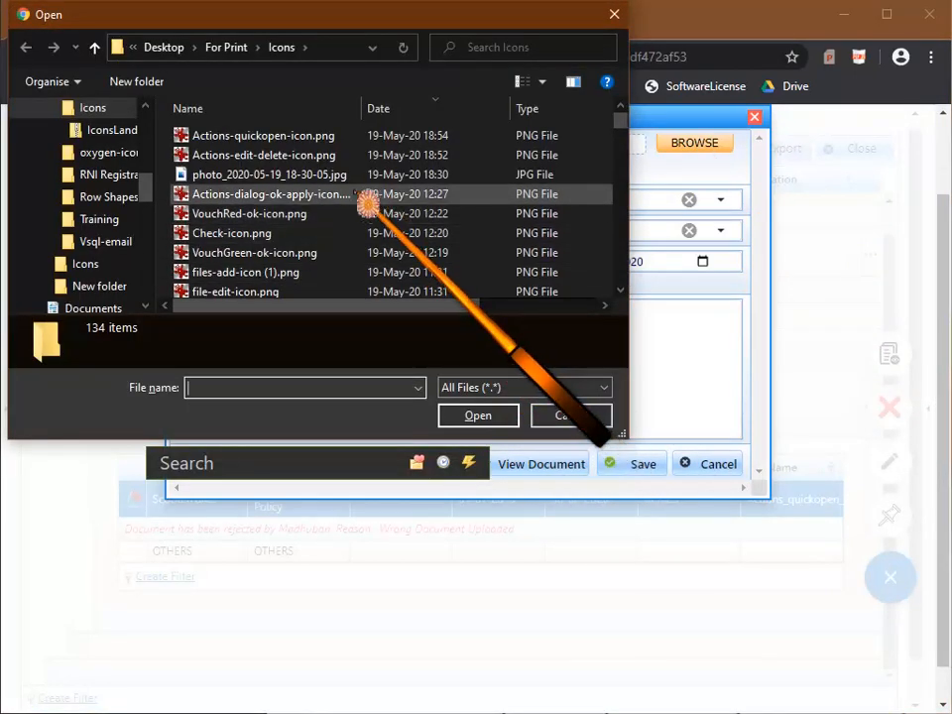
click(359, 177)
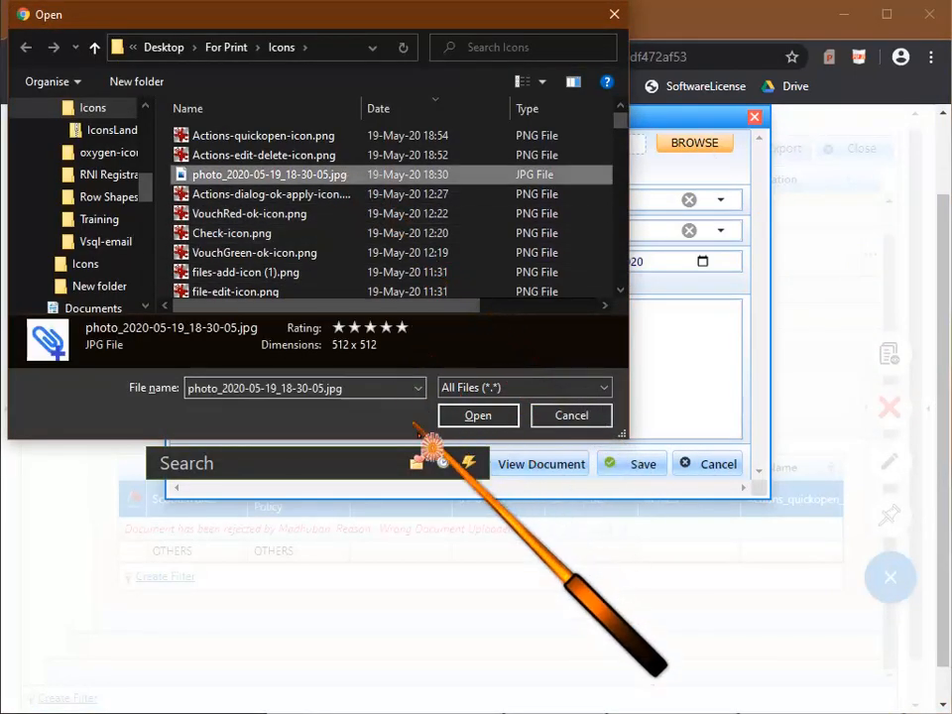
click(474, 415)
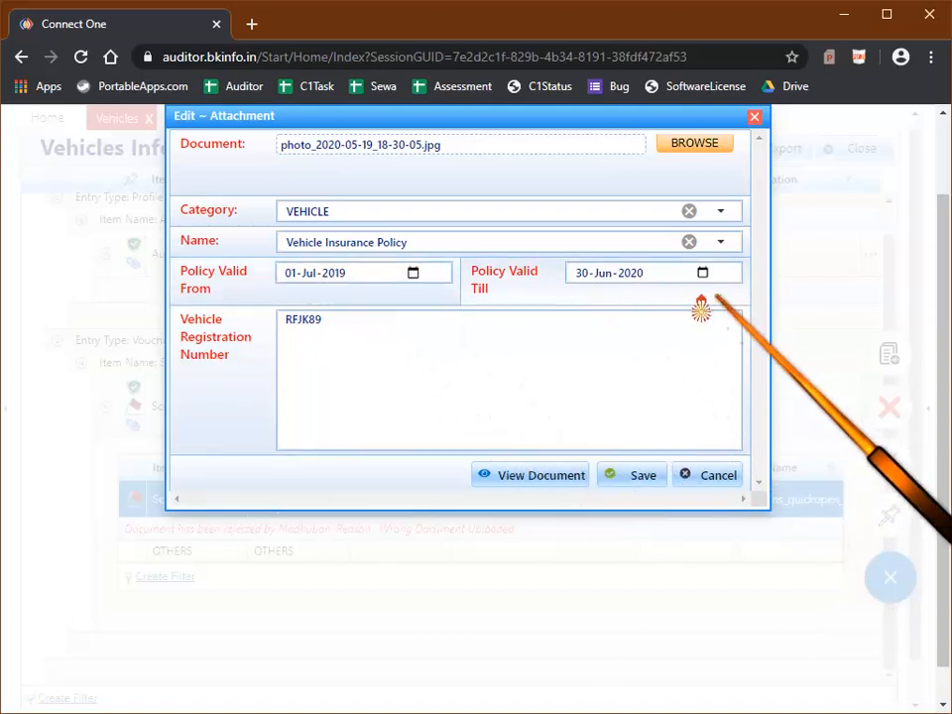
click(639, 477)
click(495, 436)
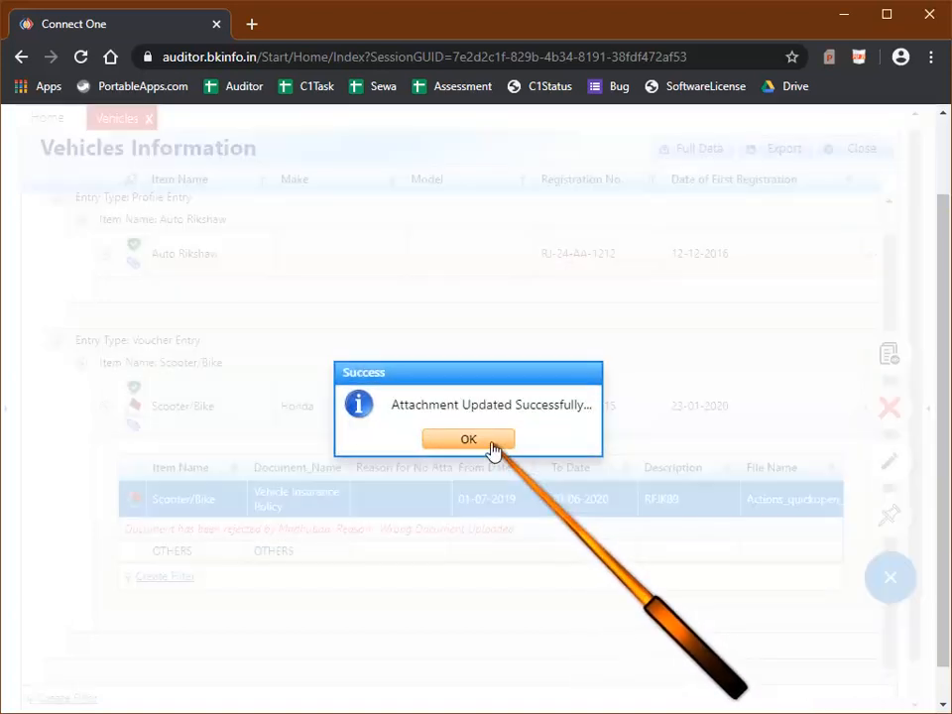
click(493, 442)
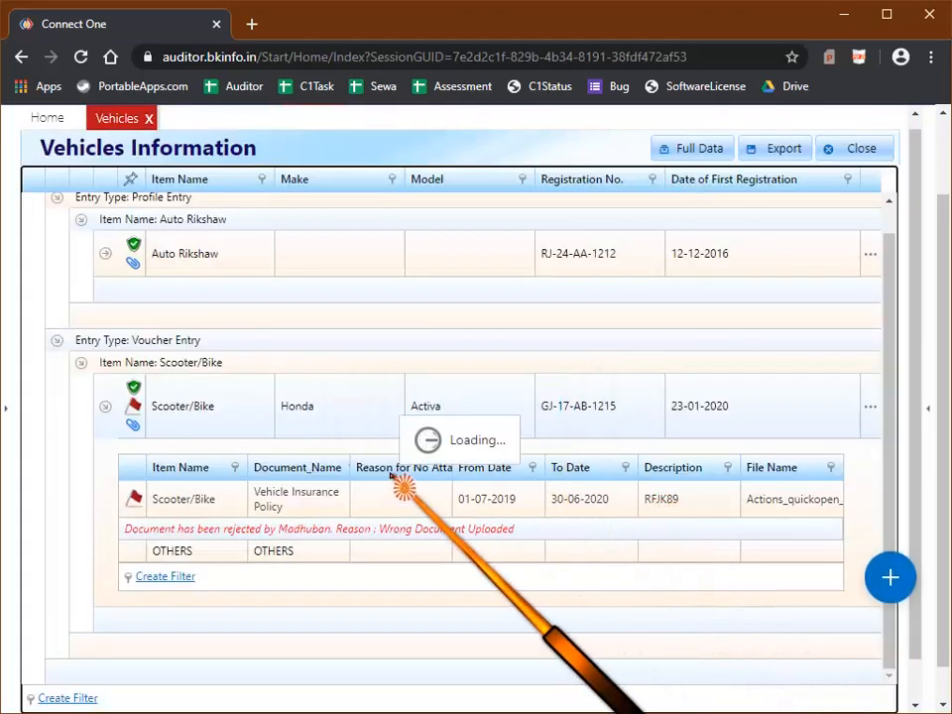